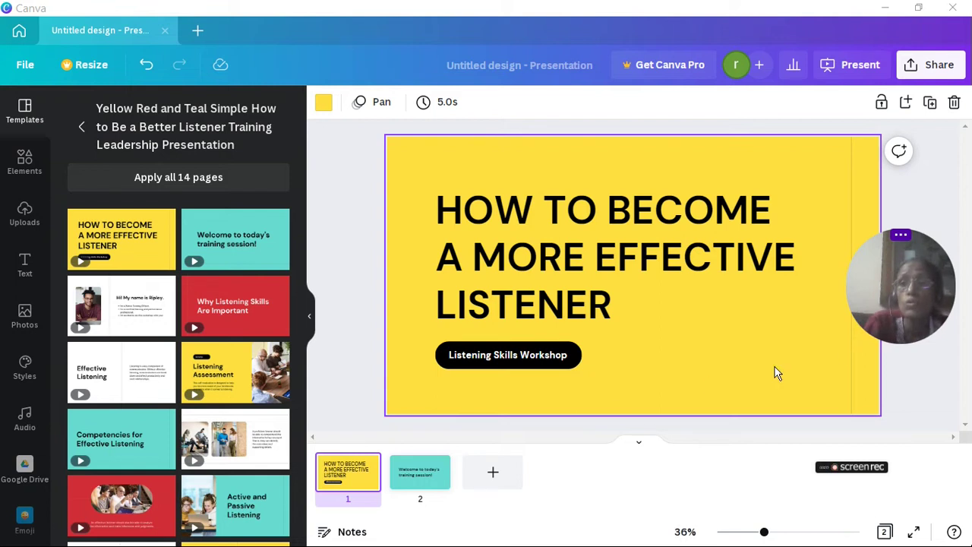
Present the 'How to Become a More Effective Listener' deck full screen in Standard mode
mouse_move(922, 281)
left_mouse_down()
mouse_move(942, 435)
mouse_move(942, 322)
left_mouse_up()
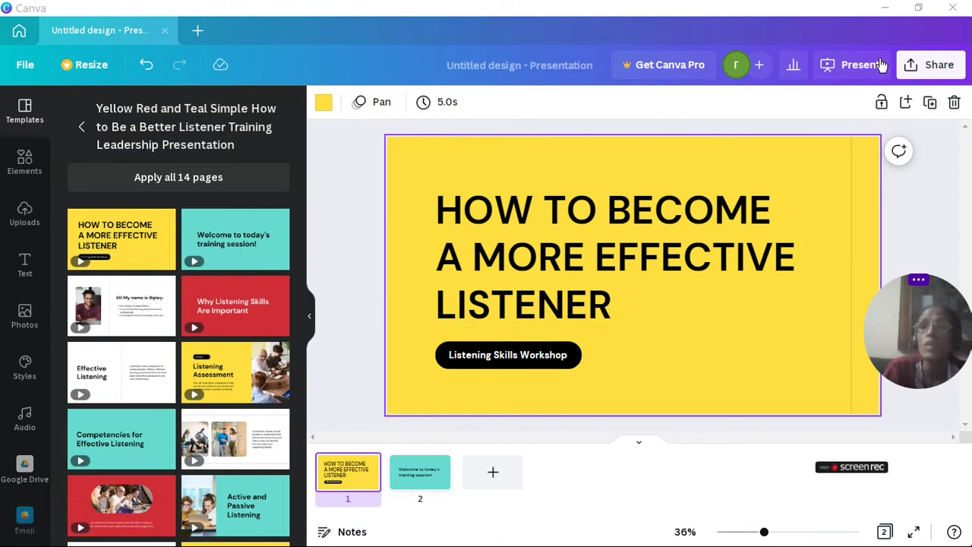
left_click(853, 67)
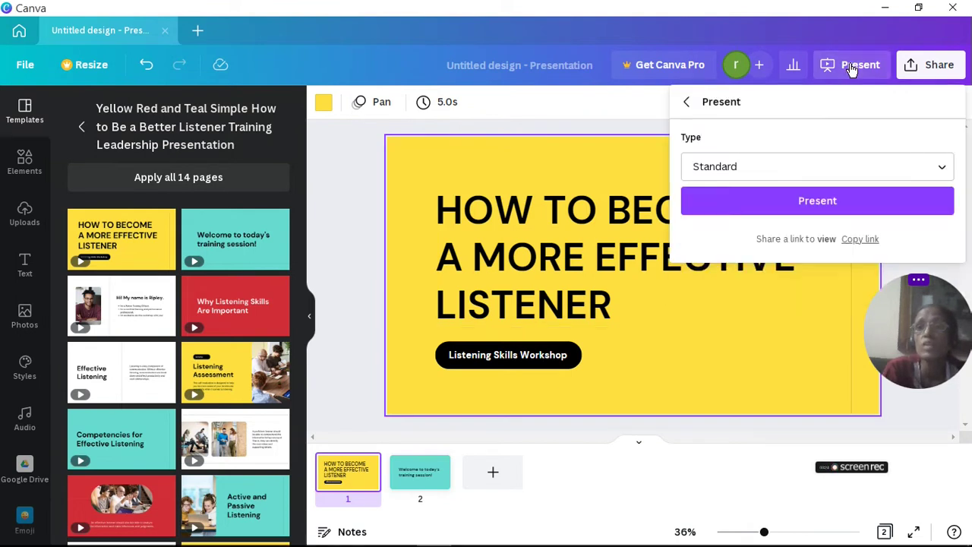
left_click(844, 206)
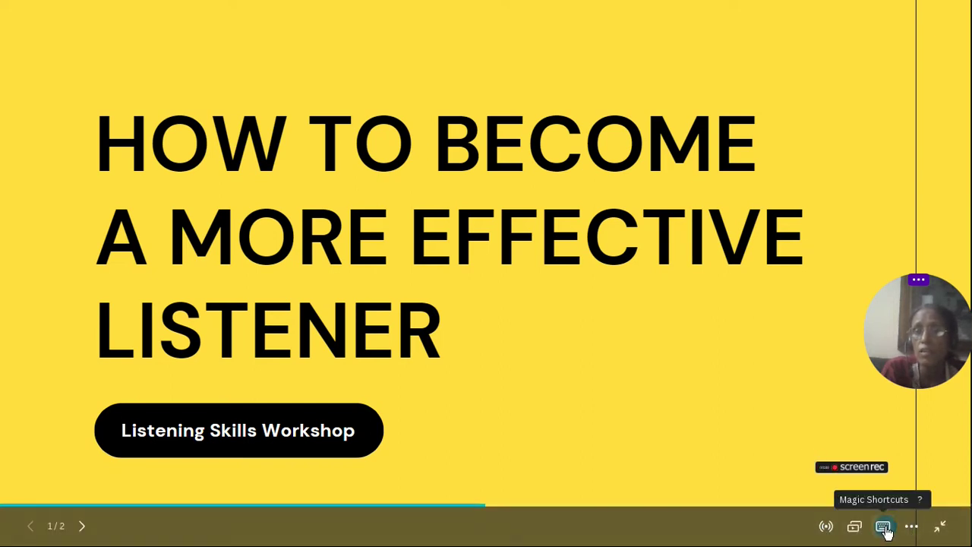
Start a one-minute Magic Shortcuts countdown timer over the title slide
left_click(884, 528)
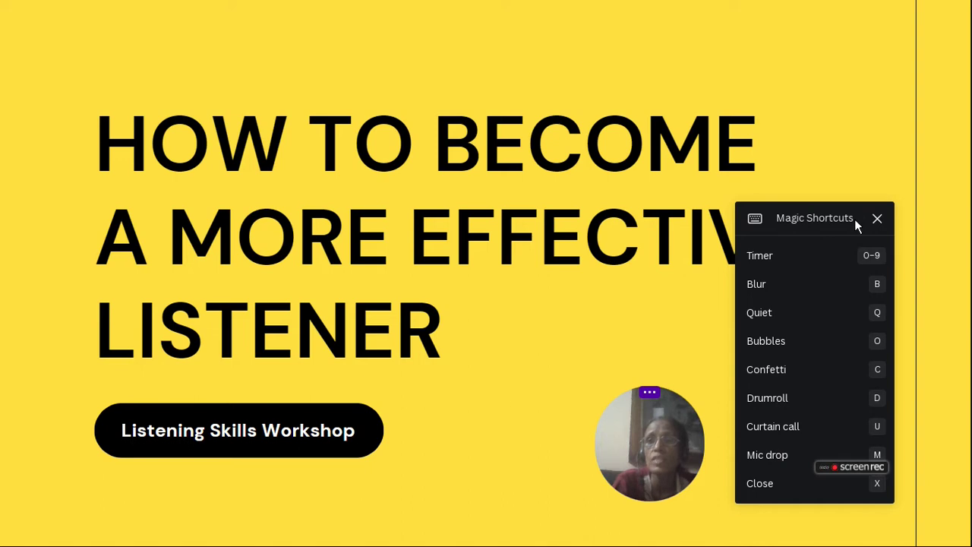
left_click(879, 256)
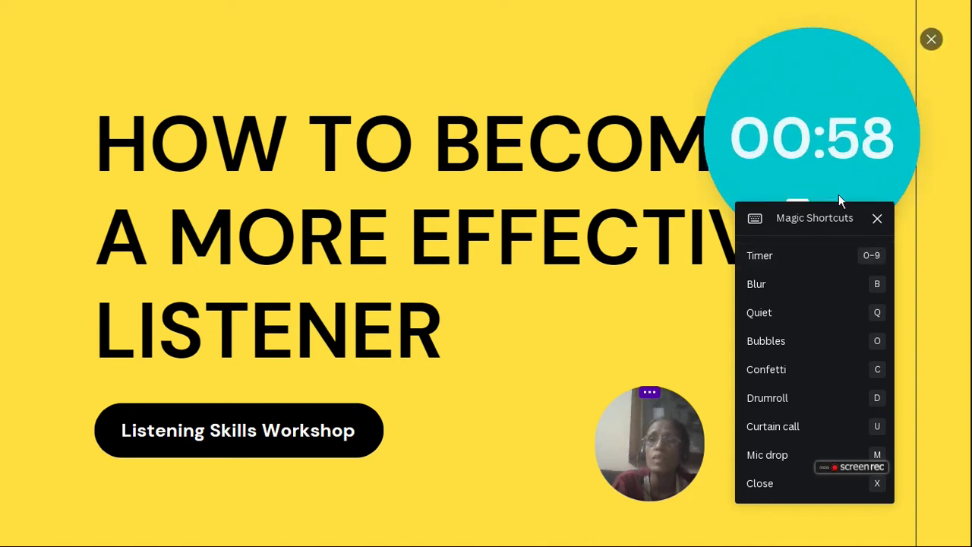
left_click(817, 144)
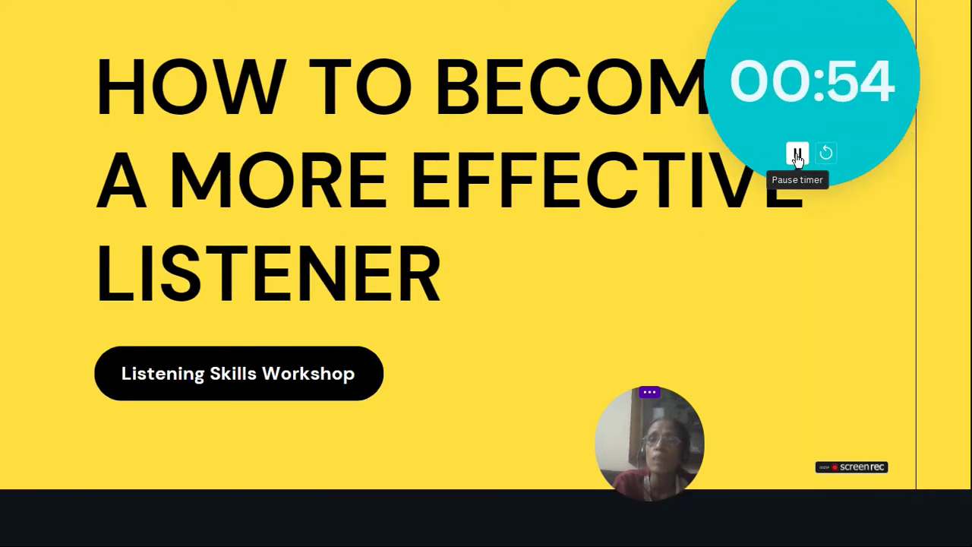
Pause and reset the countdown, leaving it stopped at 00:59
left_click(799, 155)
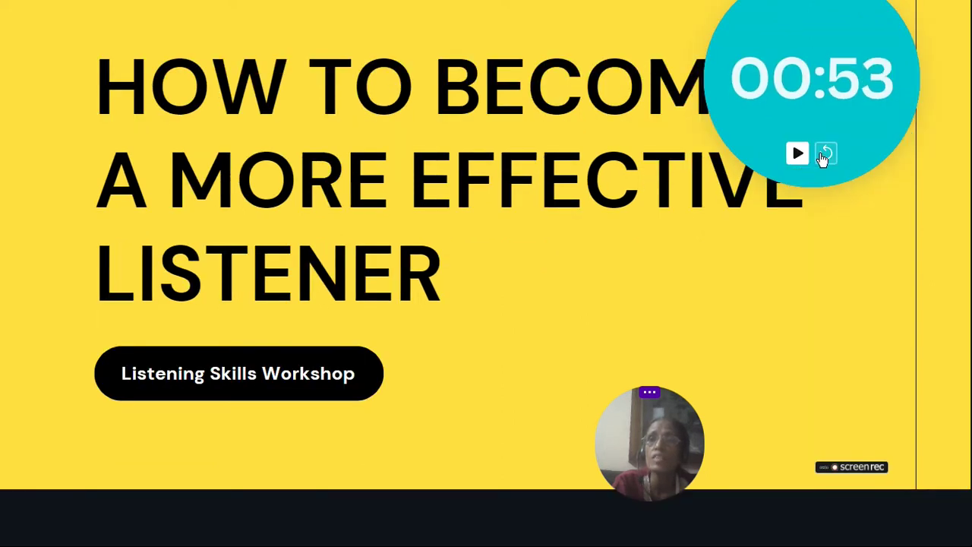
left_click(822, 156)
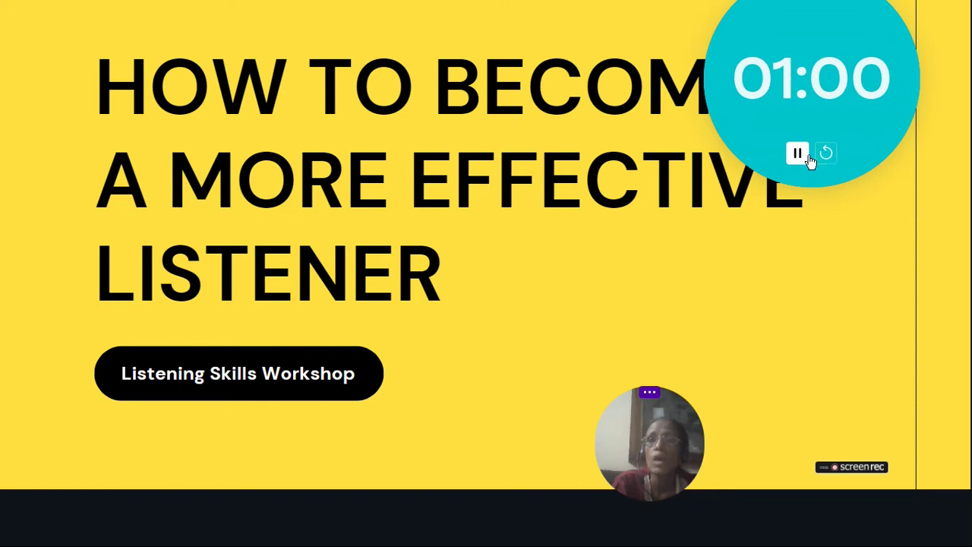
left_click(796, 155)
mouse_move(855, 526)
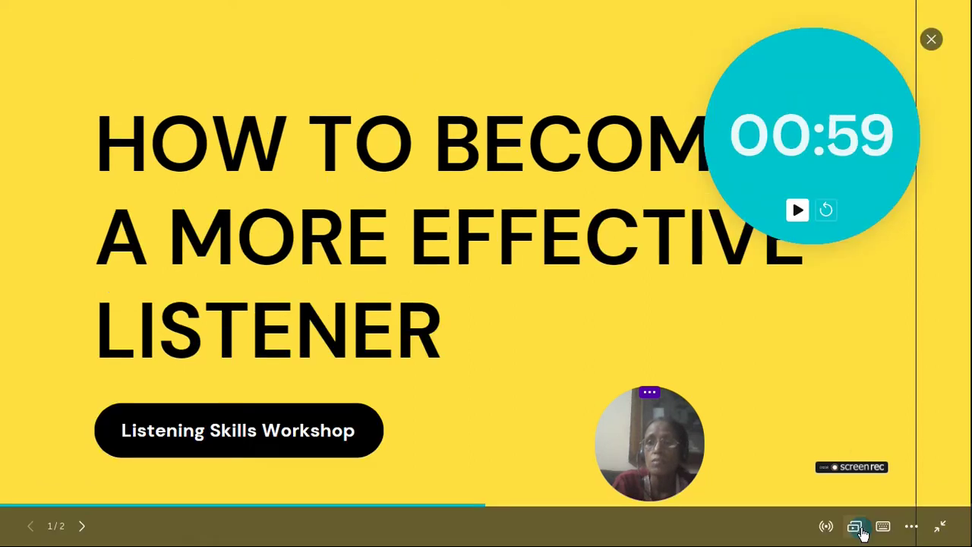
left_click(884, 527)
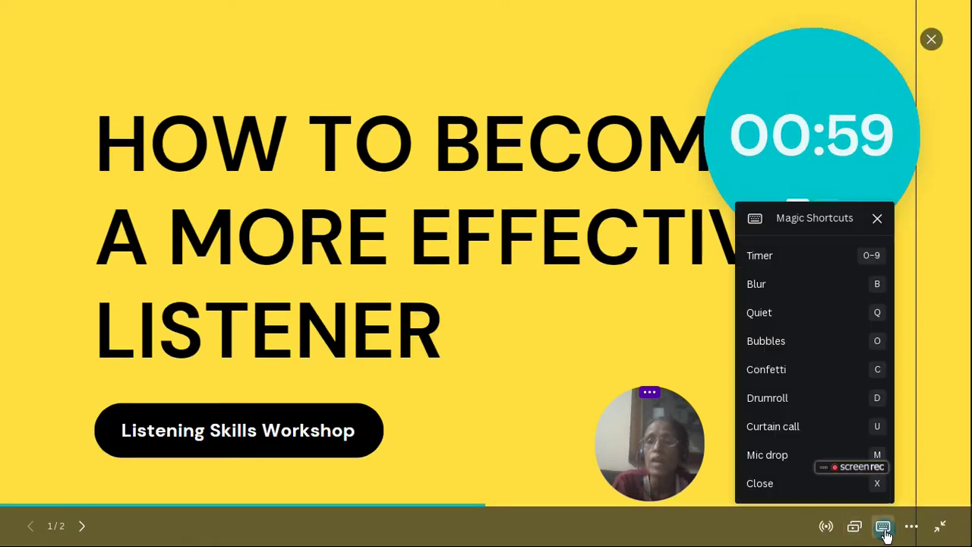
Hide the timer, blur then unblur the slide, and play the Quiet and Bubbles effects
left_click(874, 257)
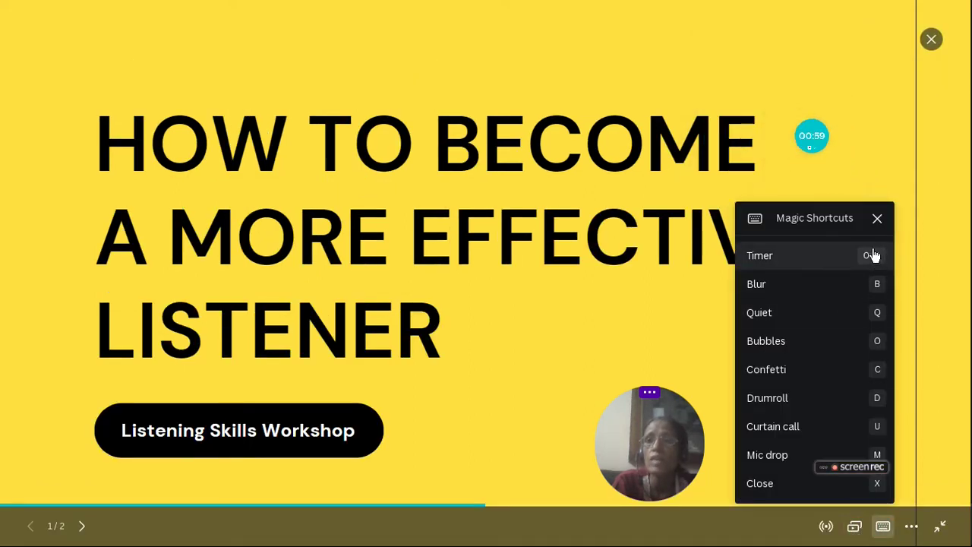
left_click(879, 293)
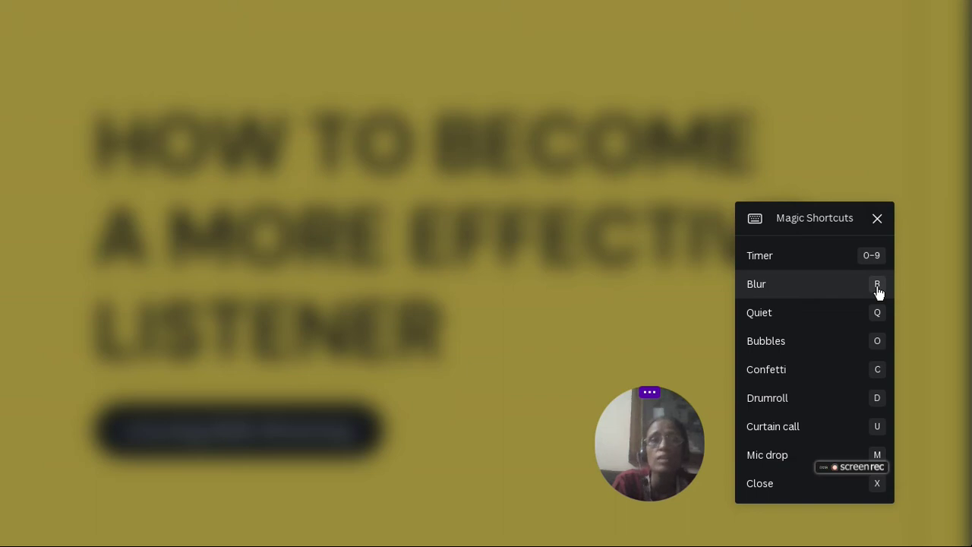
left_click(879, 292)
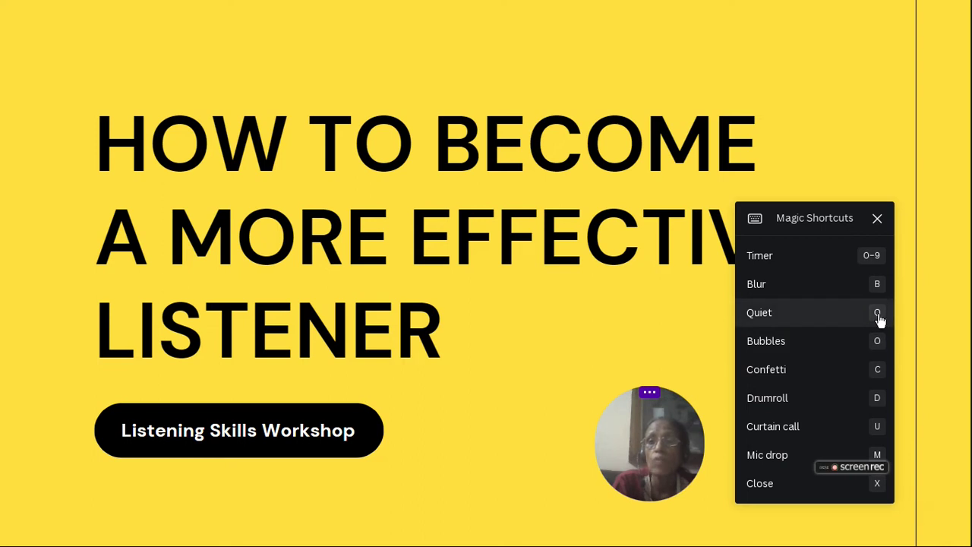
left_click(879, 316)
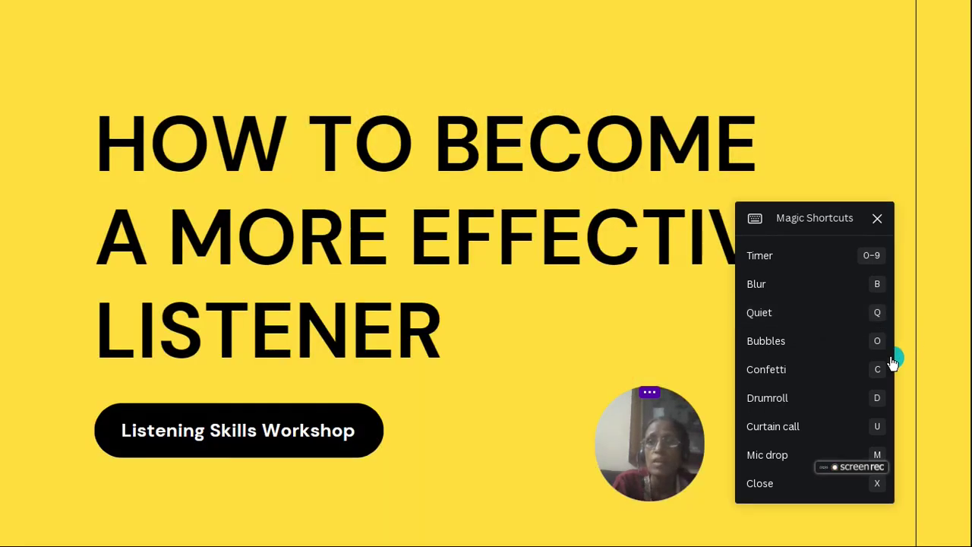
left_click(877, 344)
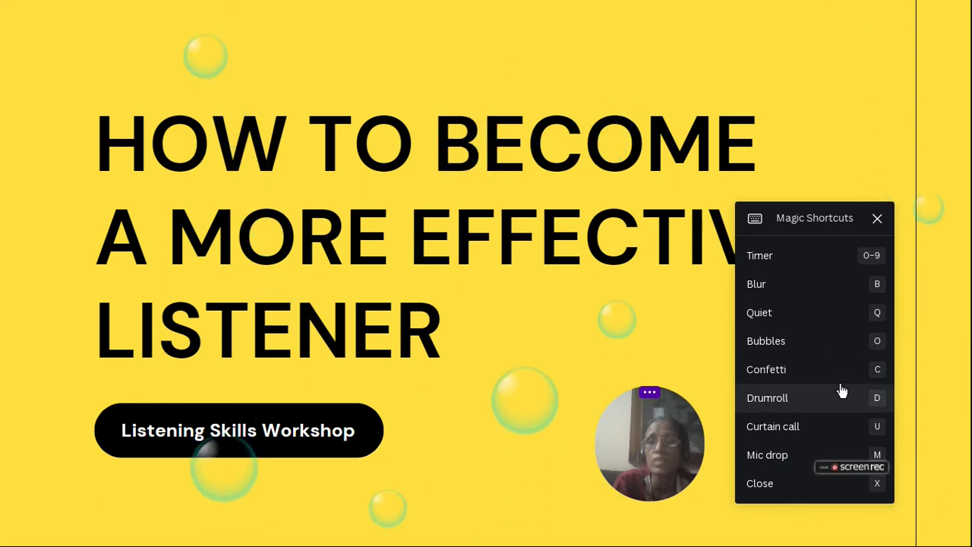
Fire four Confetti bursts over the title slide, then play the Drumroll effect
left_click(877, 374)
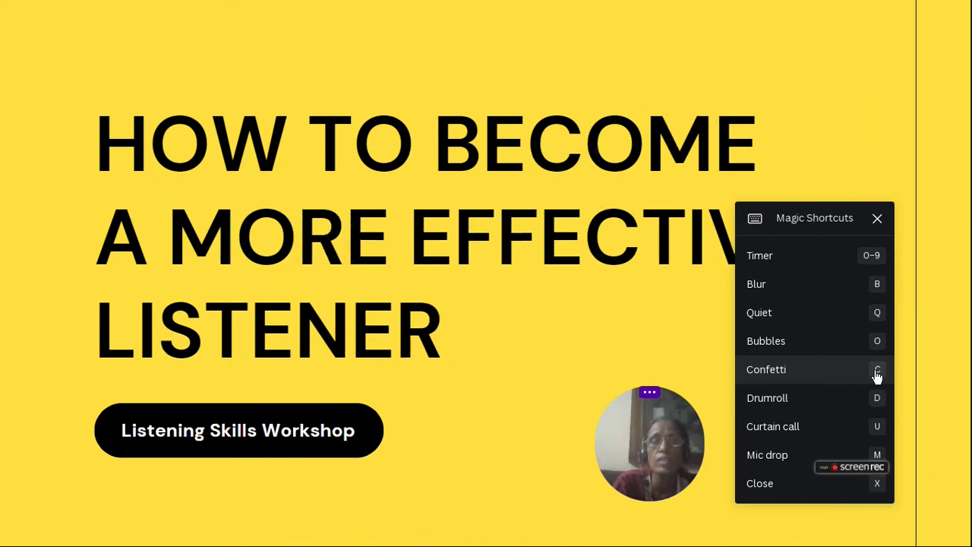
left_click(877, 374)
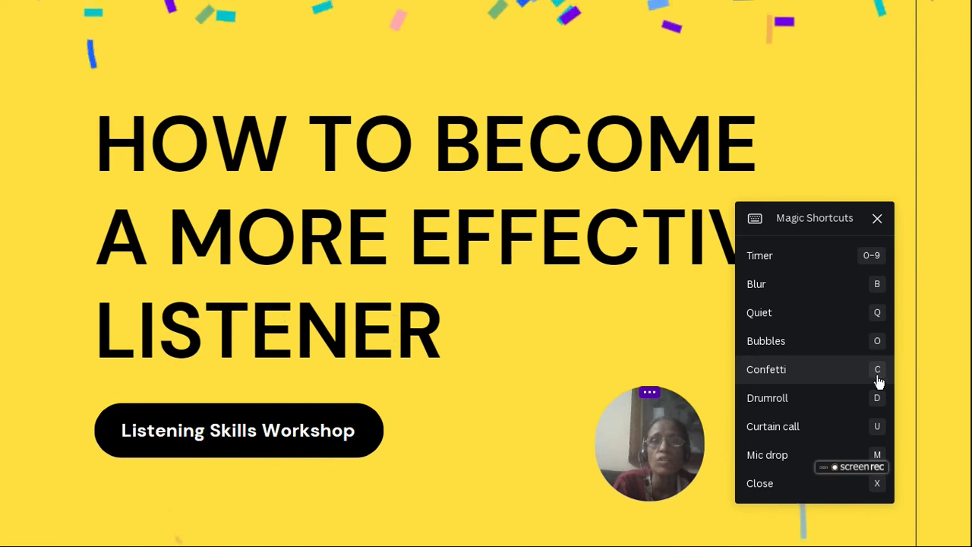
left_click(878, 377)
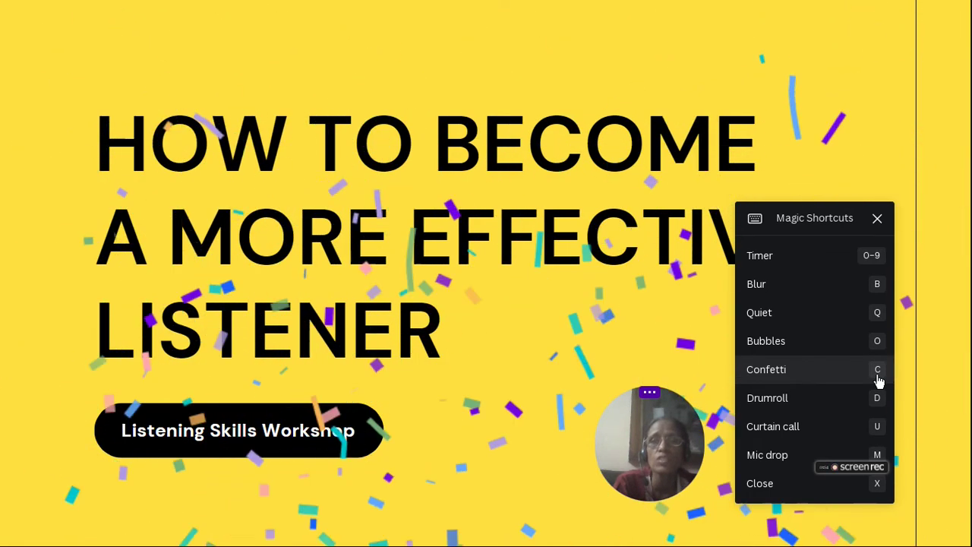
left_click(879, 377)
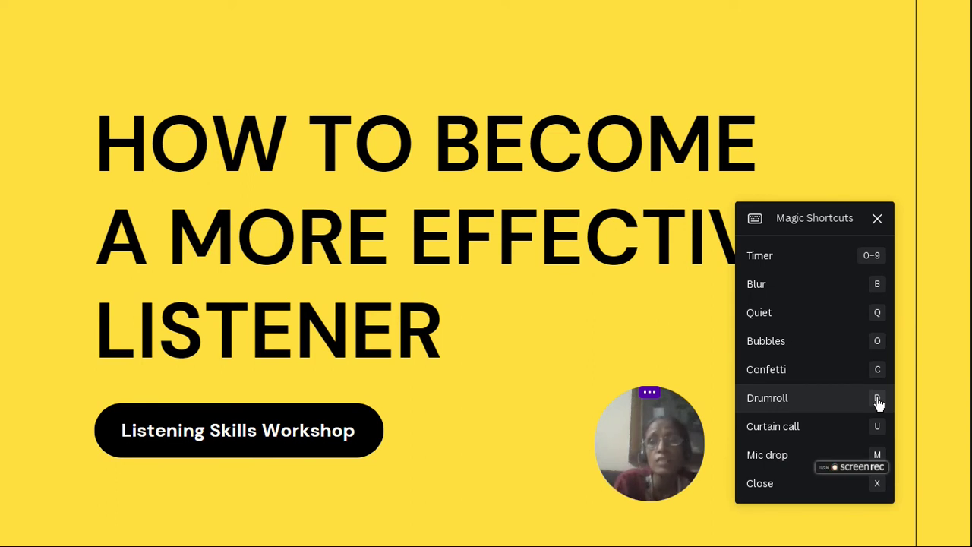
left_click(878, 404)
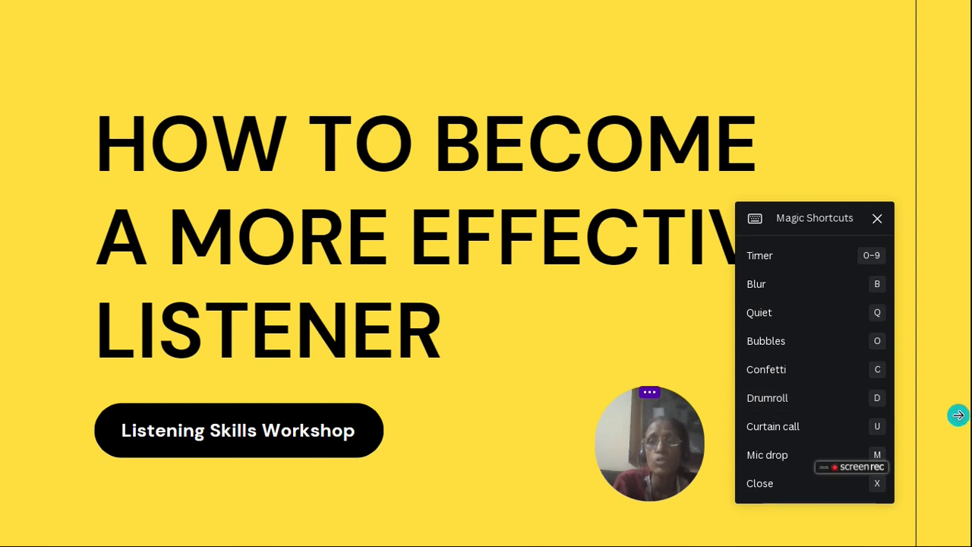
mouse_move(878, 431)
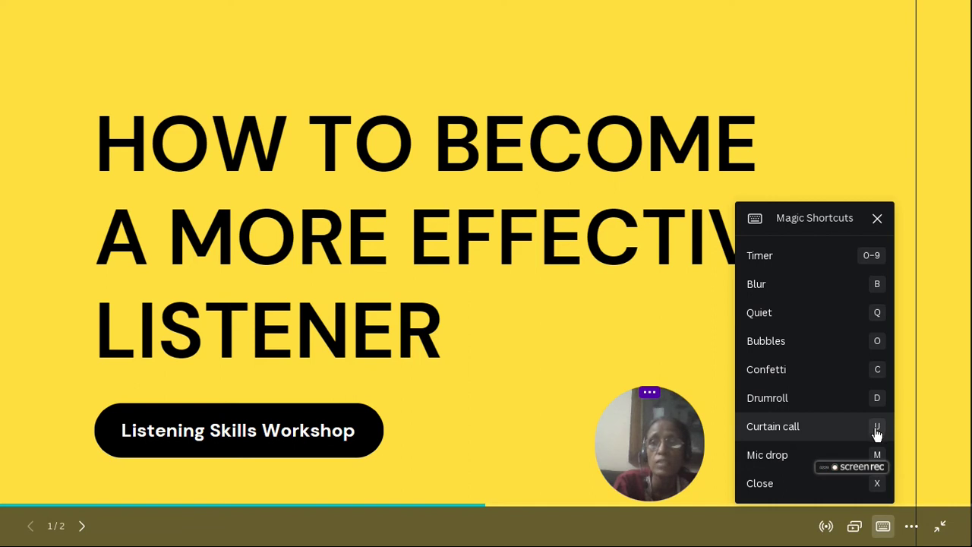
Lower and part the Curtain call curtains, then play the Mic drop effect
left_click(877, 433)
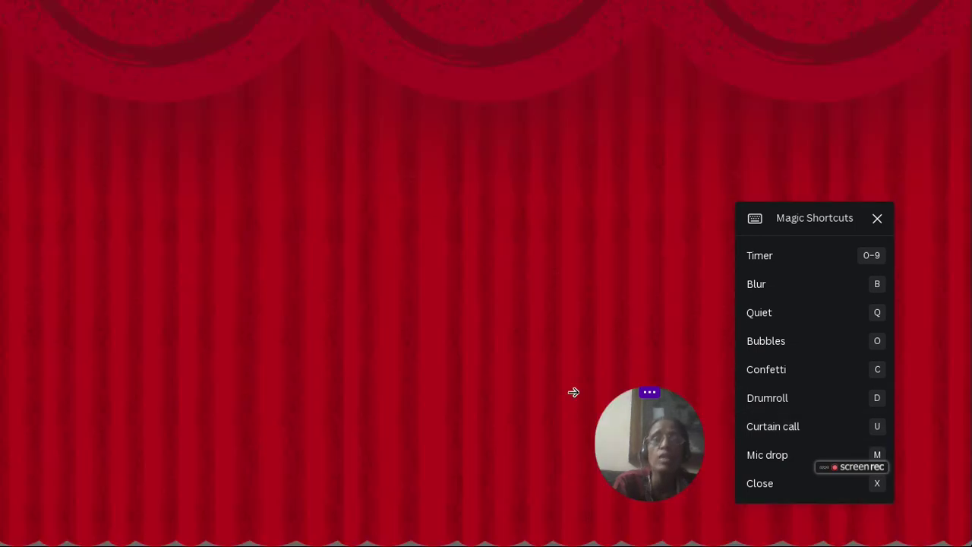
left_click(879, 433)
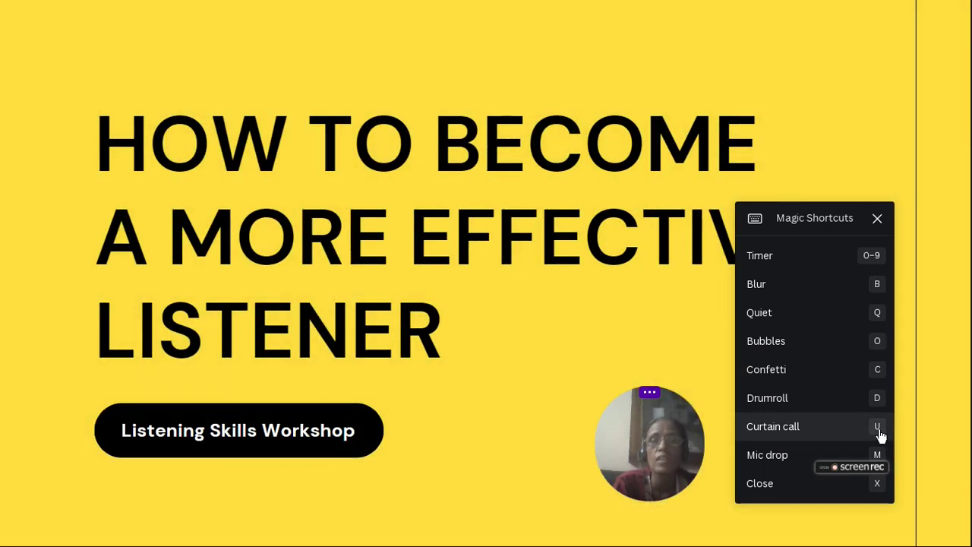
mouse_move(851, 467)
left_click_drag(853, 471, 526, 490)
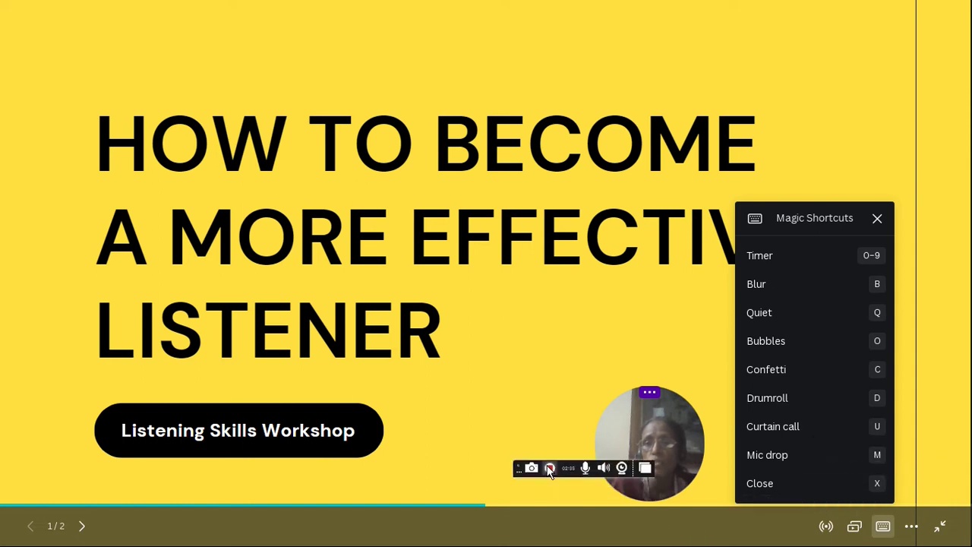
left_click(879, 461)
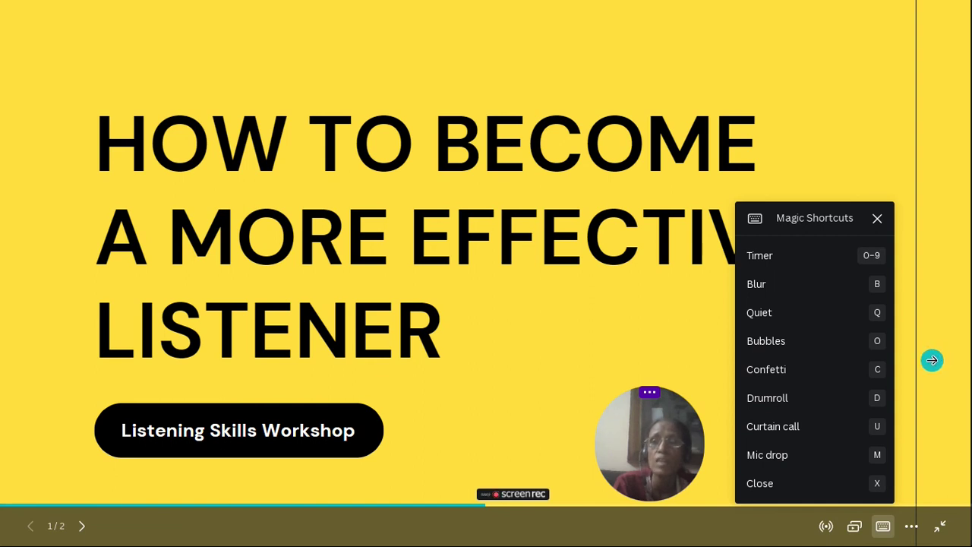
Replay the Drumroll effect and close the Magic Shortcuts panel
left_click(879, 401)
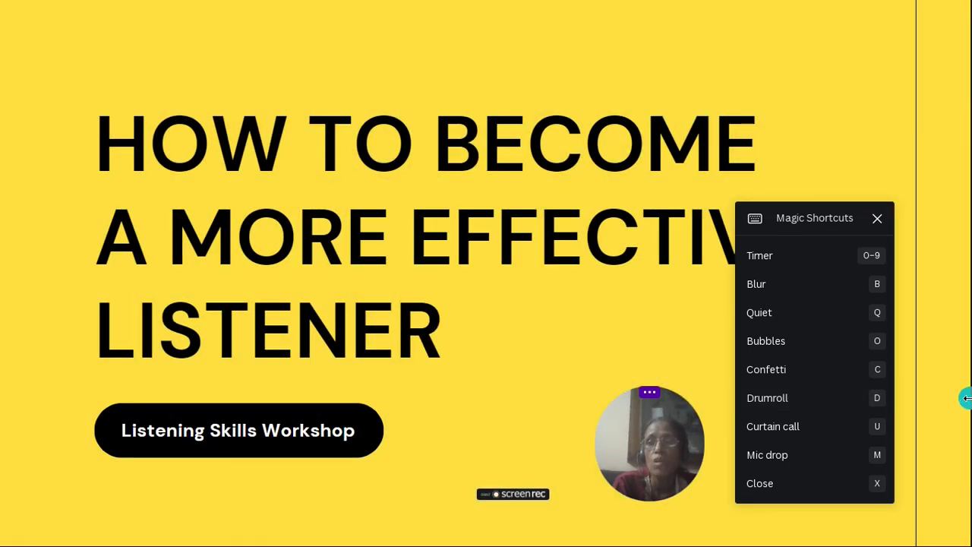
mouse_move(934, 517)
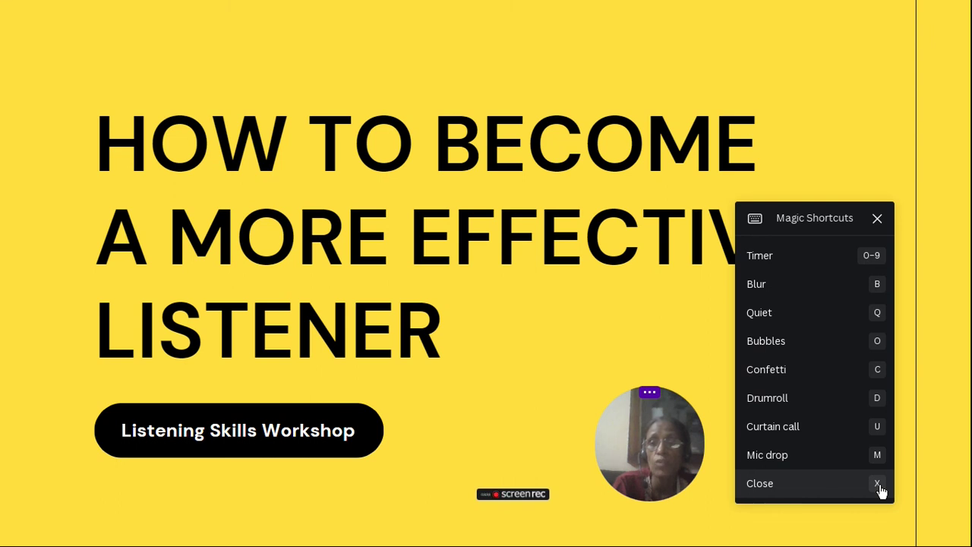
left_click(878, 484)
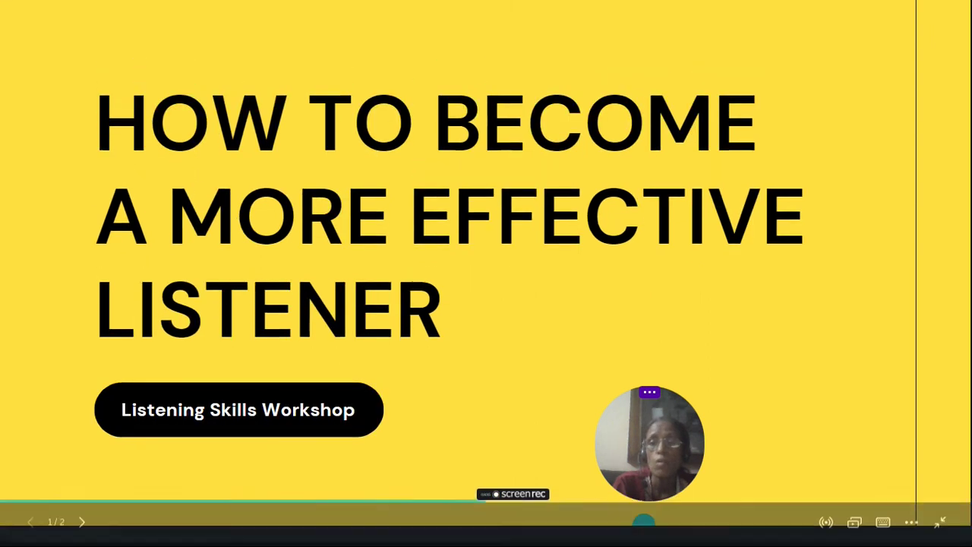